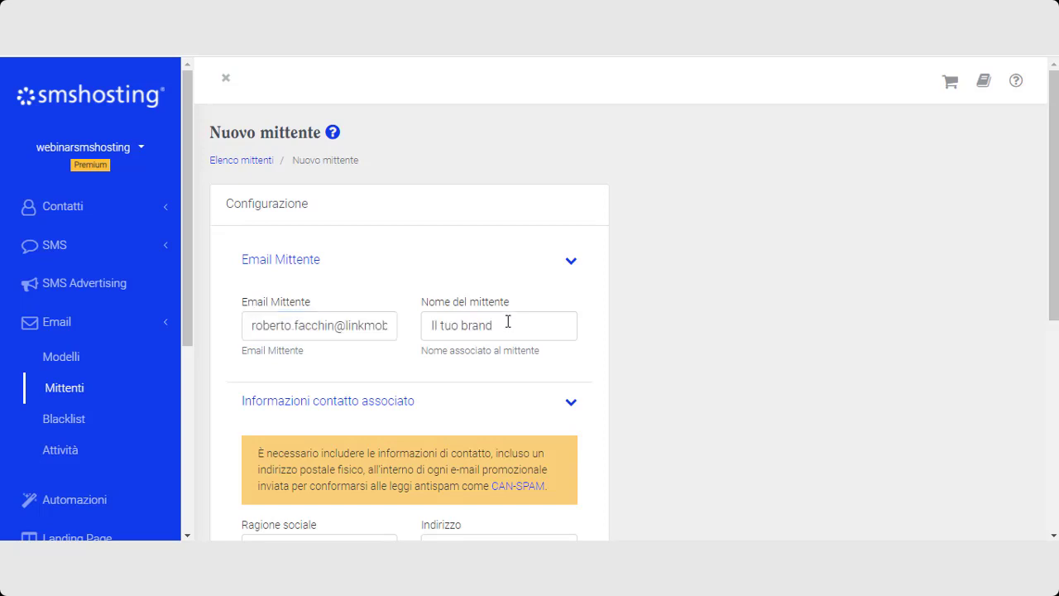
# Check the sender name "Il tuo brand" and the associated contact details of the new email sender, and confirm the data.
pyautogui.tripleClick(503, 324)
pyautogui.click(430, 364)
pyautogui.scroll(-2, 592, 314)
pyautogui.moveTo(499, 168); pyautogui.dragTo(439, 161)
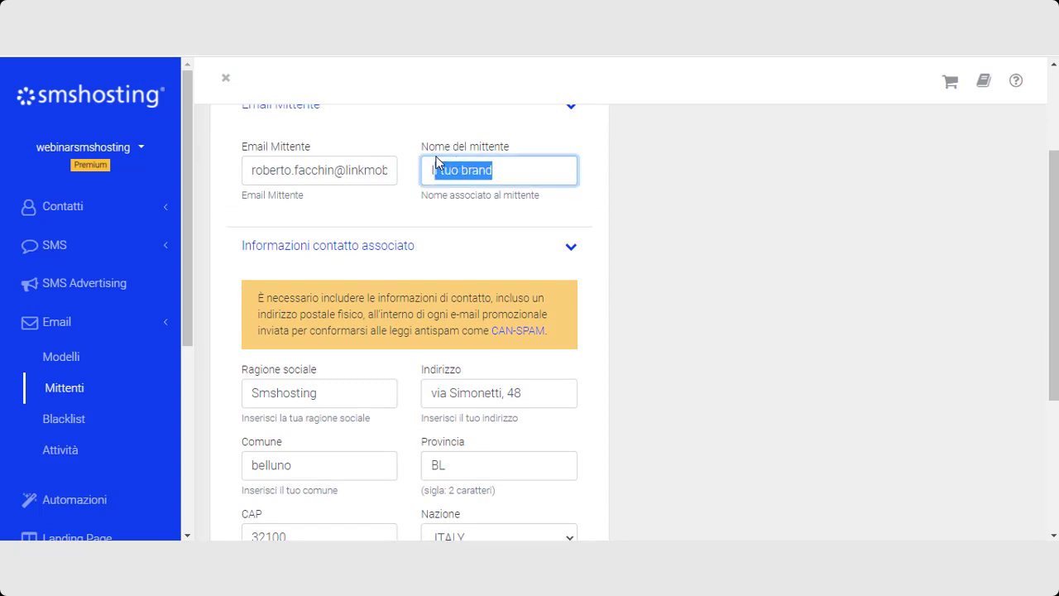
pyautogui.click(472, 196)
pyautogui.scroll(-3, 539, 270)
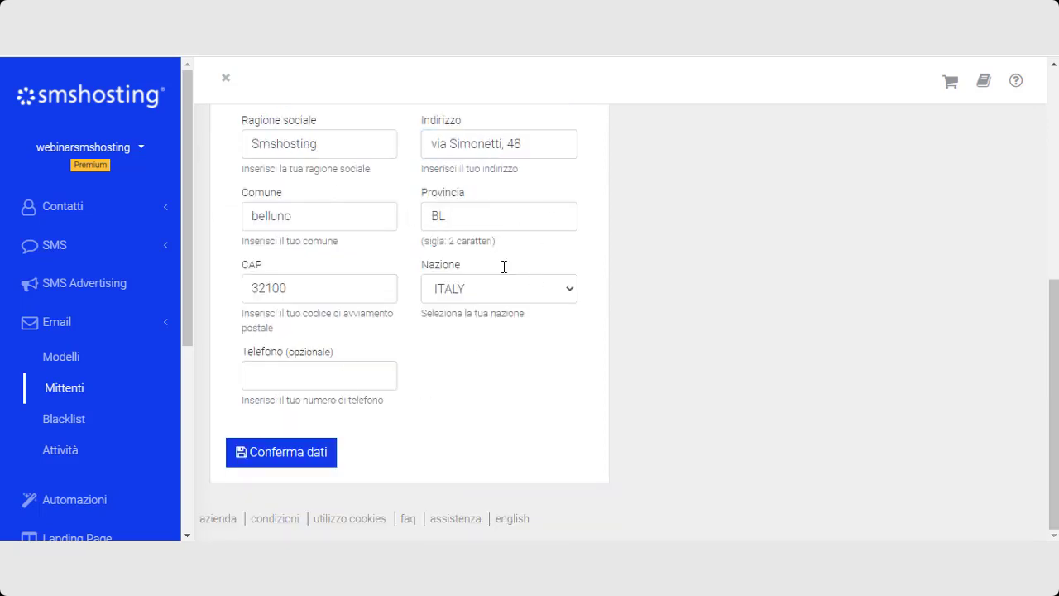
pyautogui.scroll(2, 504, 267)
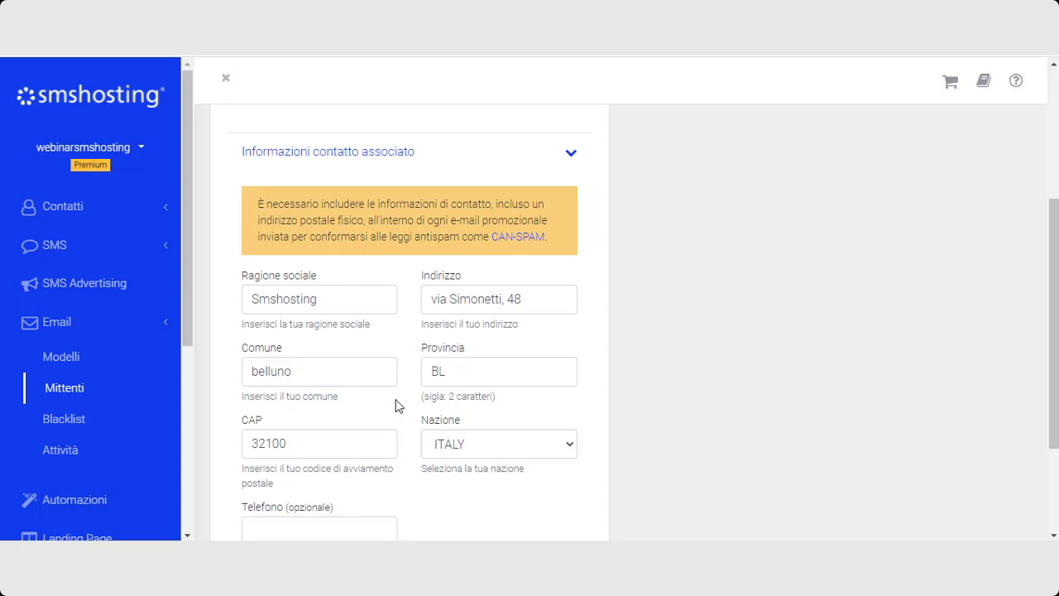
pyautogui.scroll(-2, 401, 394)
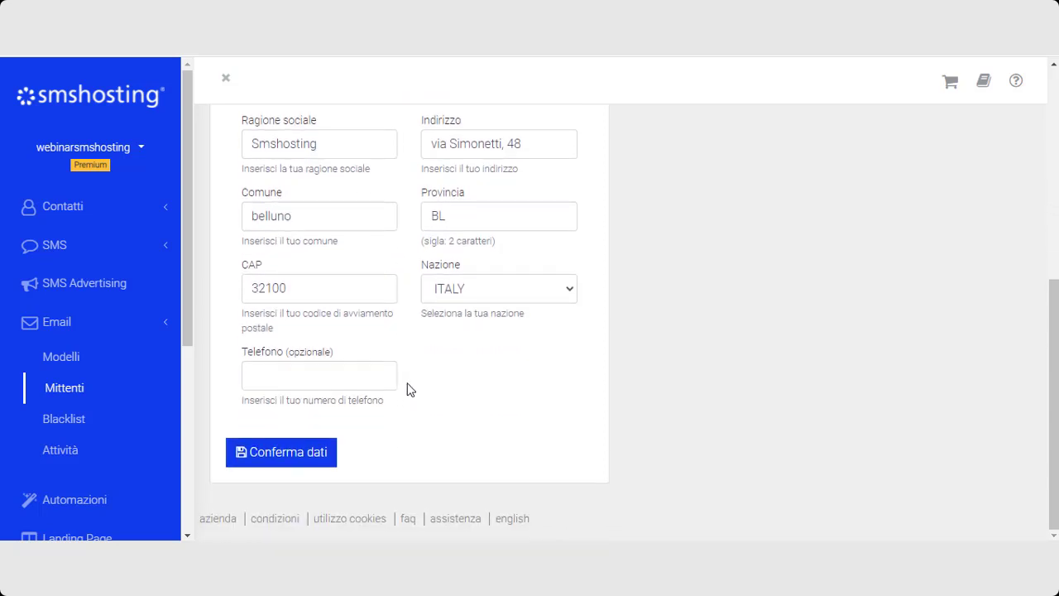
pyautogui.click(321, 449)
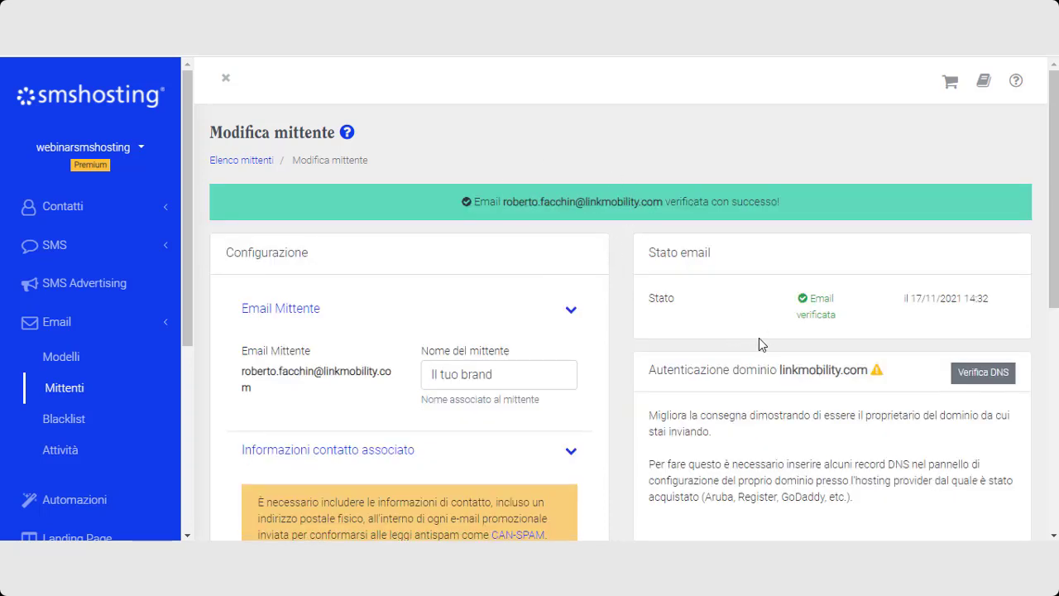
# Examine the linkmobility.com domain authentication section and the three CNAME records it requires.
pyautogui.scroll(-1, 760, 343)
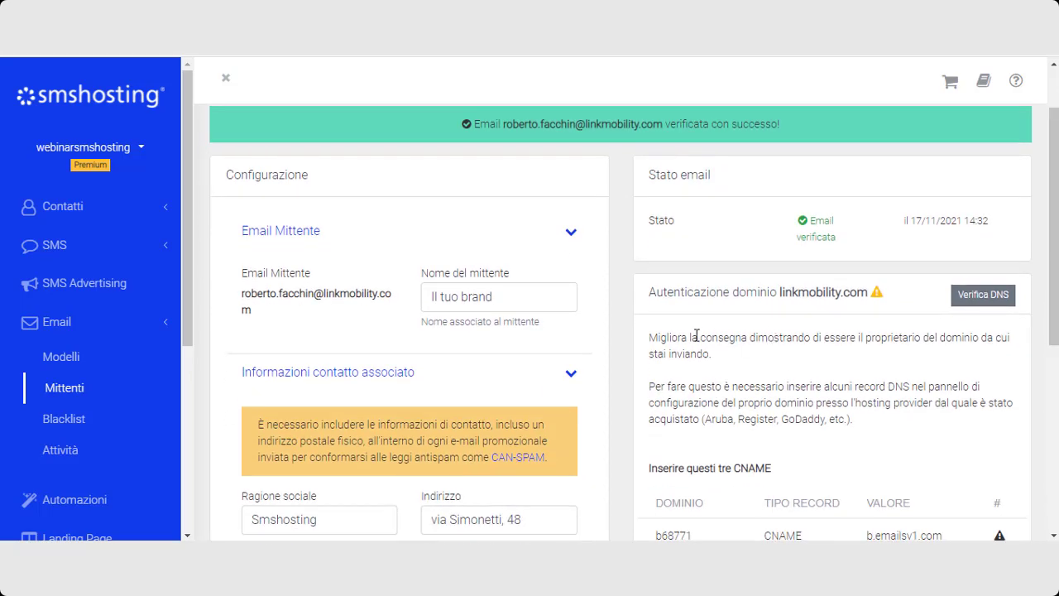
pyautogui.scroll(-1, 762, 335)
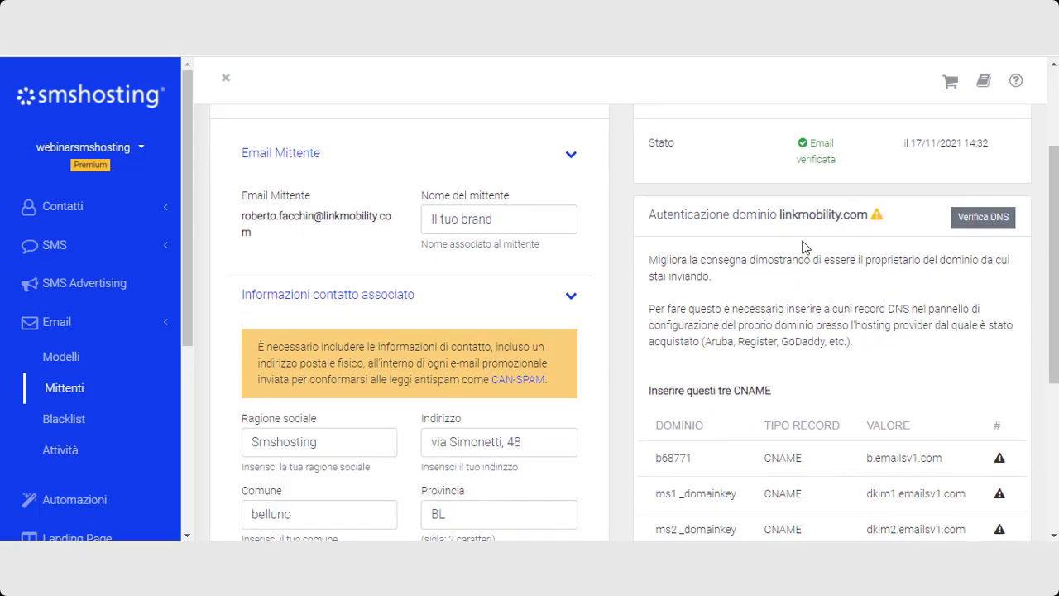
pyautogui.scroll(-1, 845, 297)
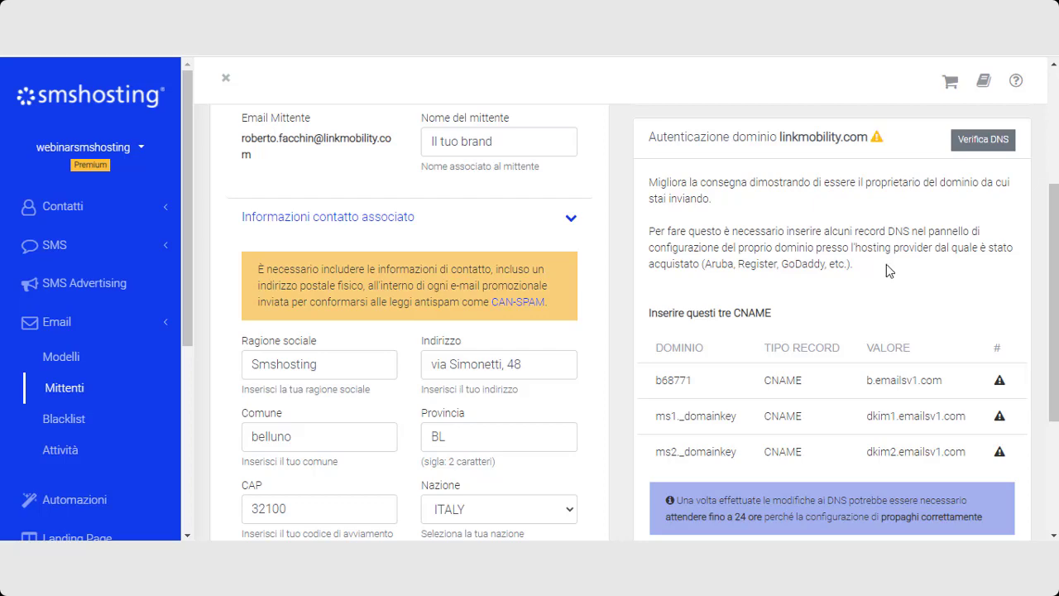
pyautogui.scroll(-2, 887, 261)
pyautogui.scroll(1, 841, 281)
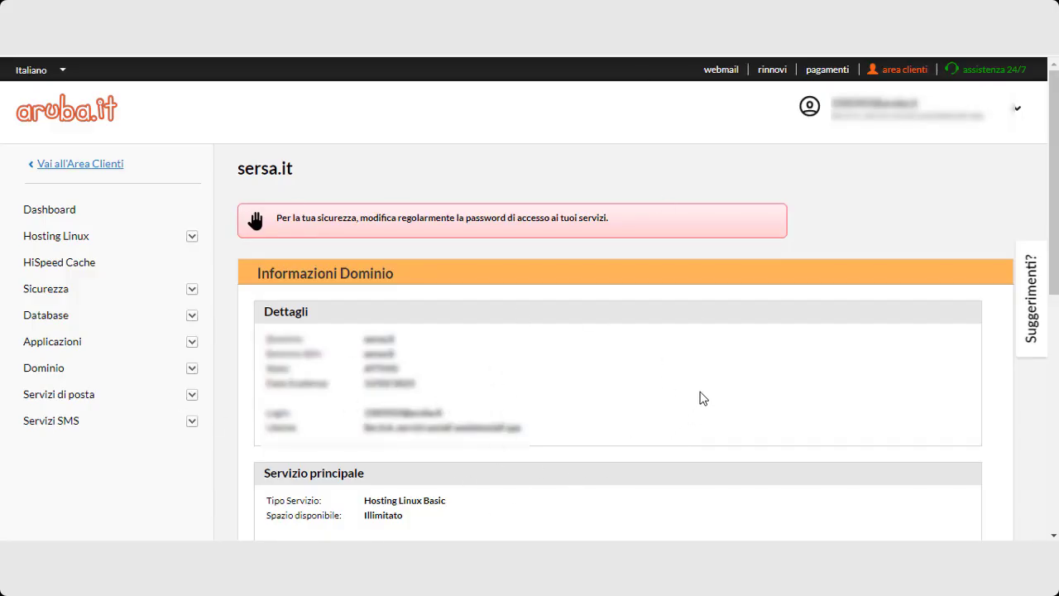
# In the Aruba control panel, open the domain's DNS and Name Server management and find its DNS record lists.
pyautogui.click(192, 368)
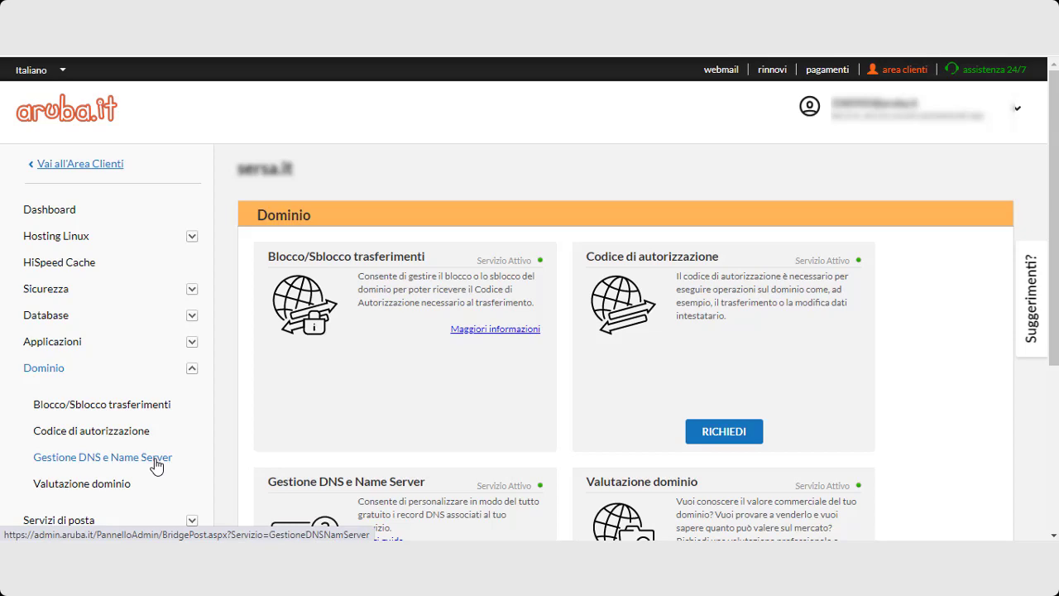
pyautogui.click(155, 463)
pyautogui.scroll(-3, 451, 405)
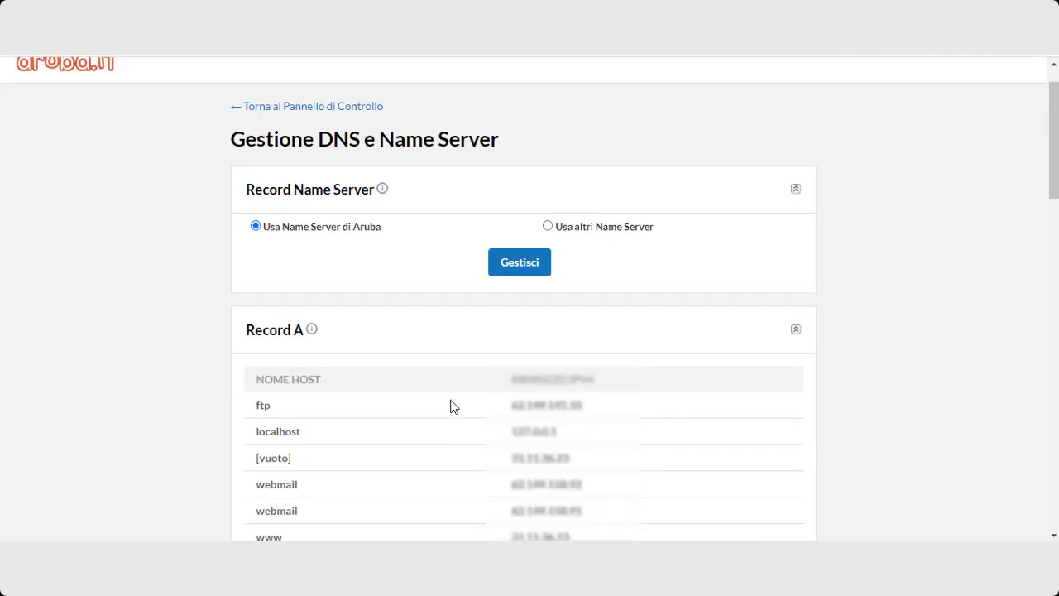
pyautogui.scroll(-6, 450, 405)
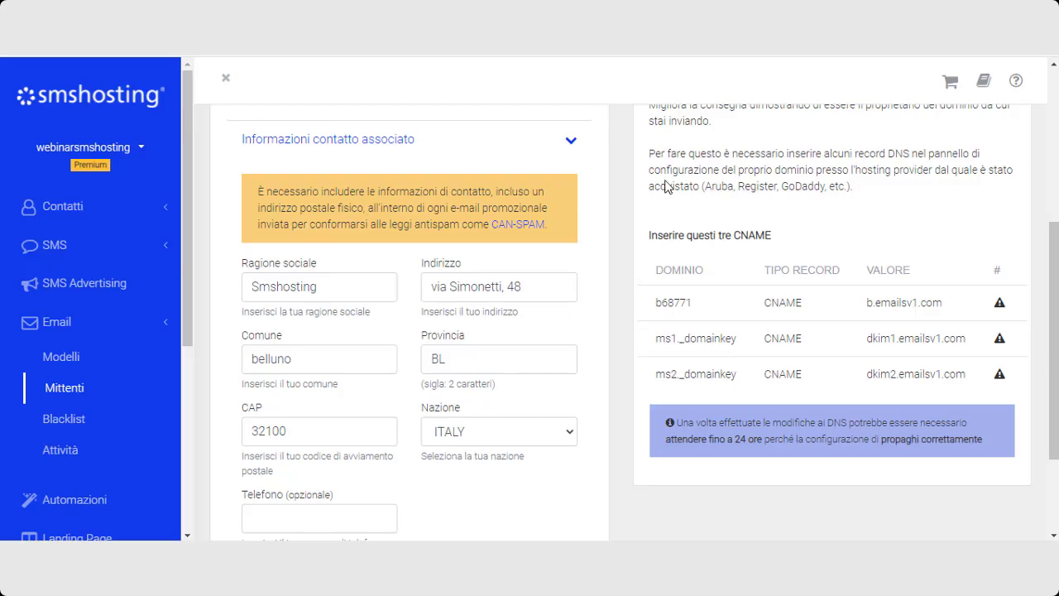
# Check the required record type in smshosting, and open the management of the domain's CName records in Aruba.
pyautogui.hotkey('ctrl', 'Tab')
pyautogui.moveTo(740, 235); pyautogui.dragTo(650, 217)
pyautogui.click(780, 235)
pyautogui.hotkey('ctrl', 'shift', 'Tab')
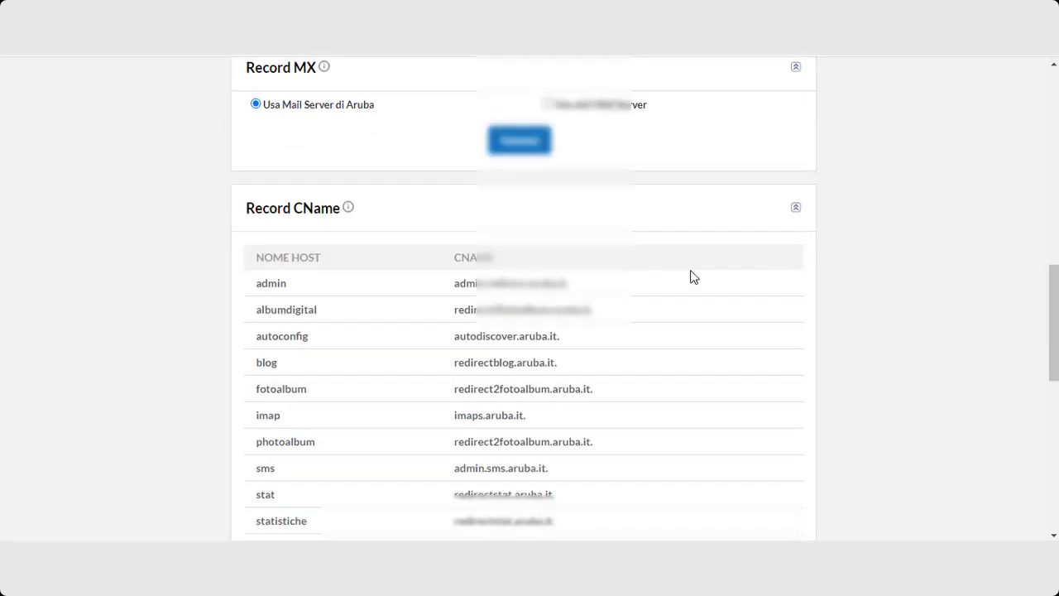
pyautogui.scroll(-2, 690, 274)
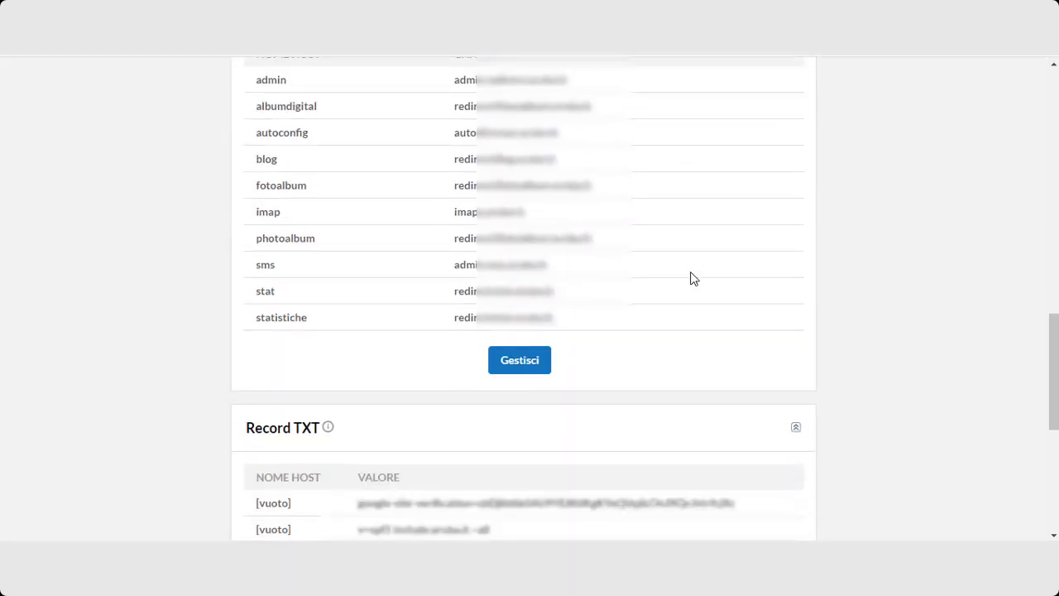
pyautogui.click(508, 369)
pyautogui.scroll(-2, 587, 367)
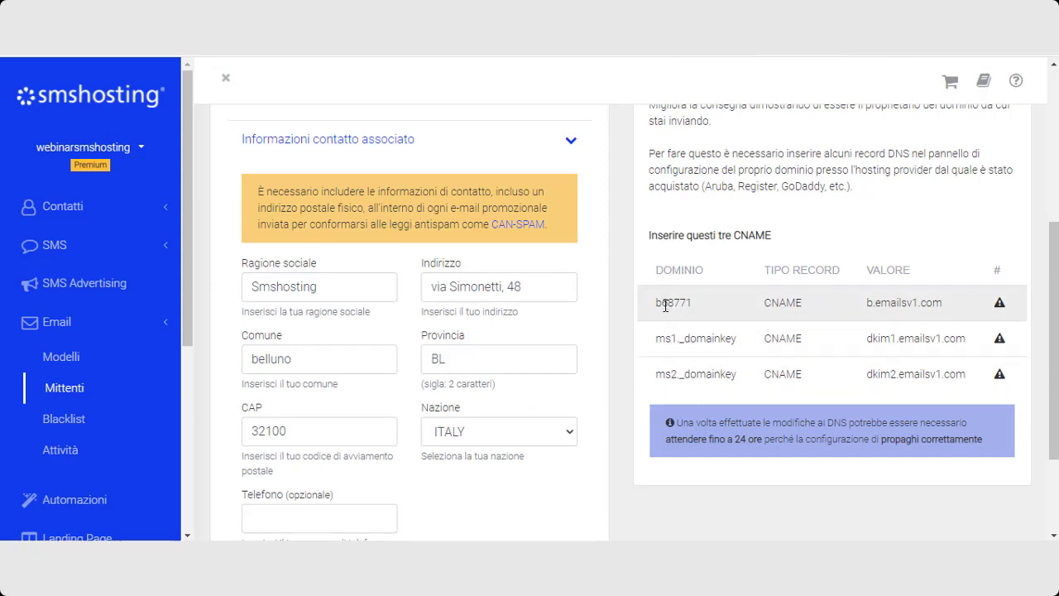
# Add a CNAME record in Aruba with host b68771 and CNAME name b.emailsv1.com, copied from smshosting.
pyautogui.moveTo(653, 304); pyautogui.dragTo(693, 302)
pyautogui.hotkey('ctrl', 'c')
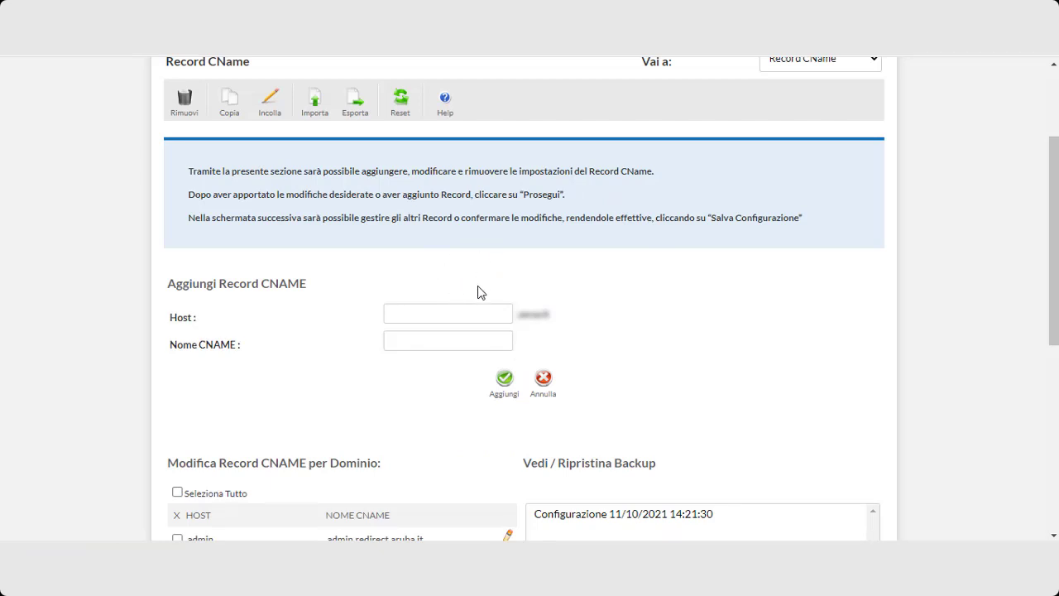
pyautogui.click(484, 314)
pyautogui.hotkey('ctrl', 'v')
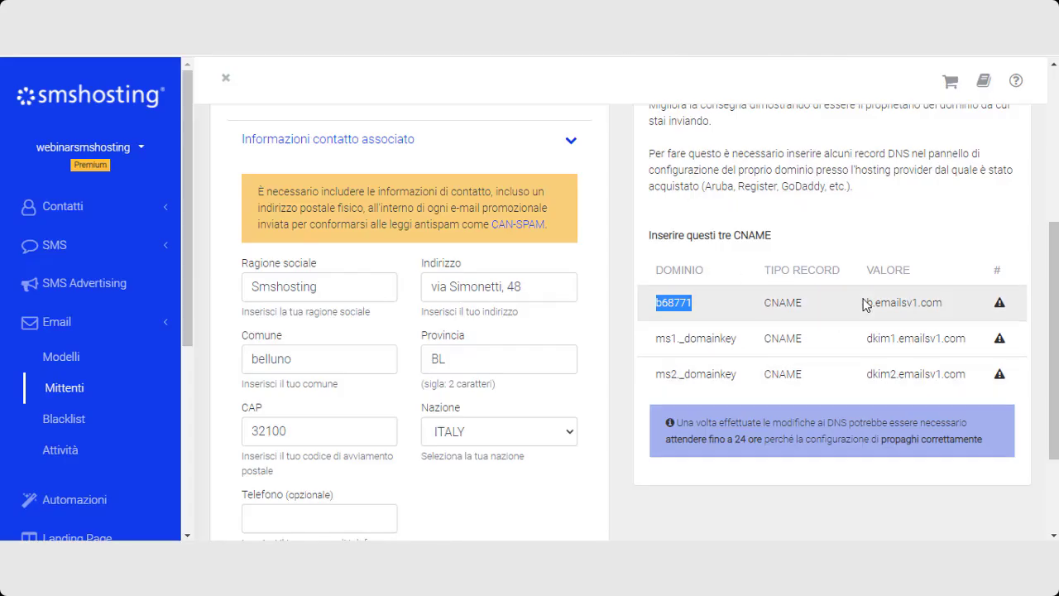
pyautogui.moveTo(866, 303); pyautogui.dragTo(943, 320)
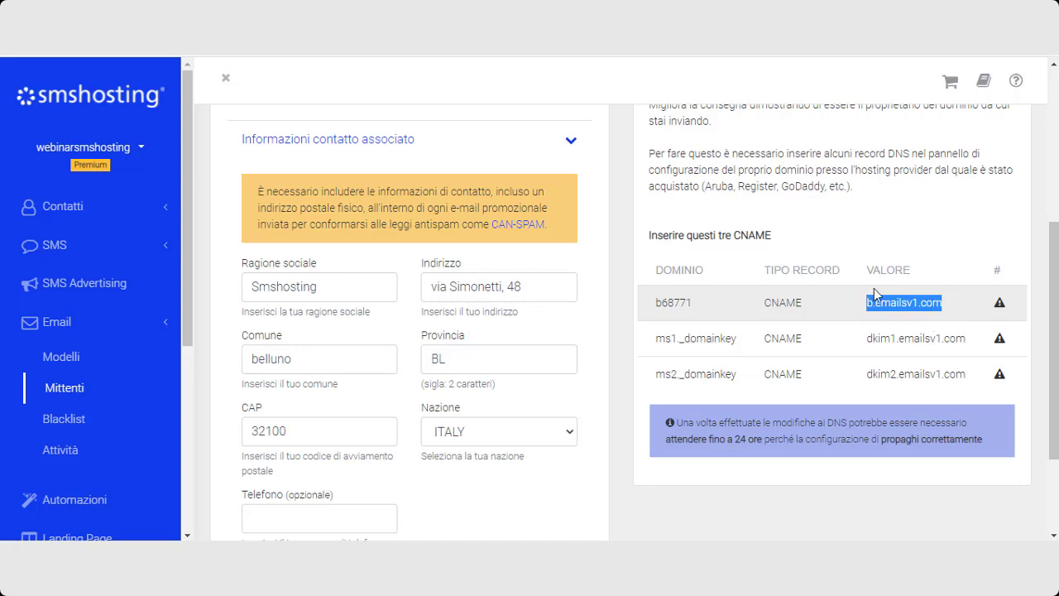
pyautogui.write('b.emailsv1.com')
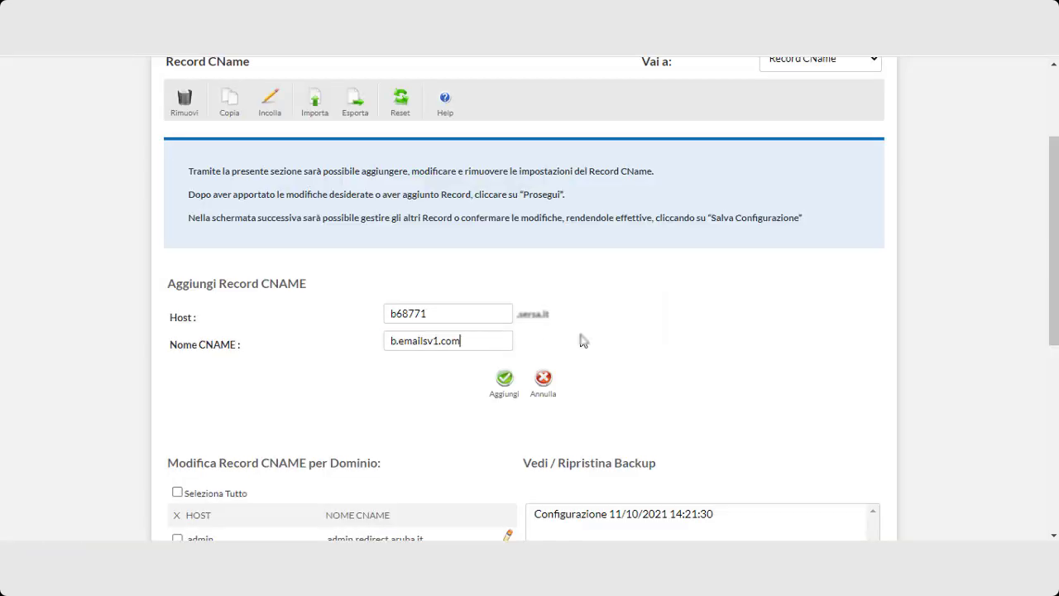
pyautogui.click(507, 382)
# Copy the second record's domain from smshosting and set the CNAME host in Aruba to ms1._domainkey.
pyautogui.hotkey('ctrl', 'Tab')
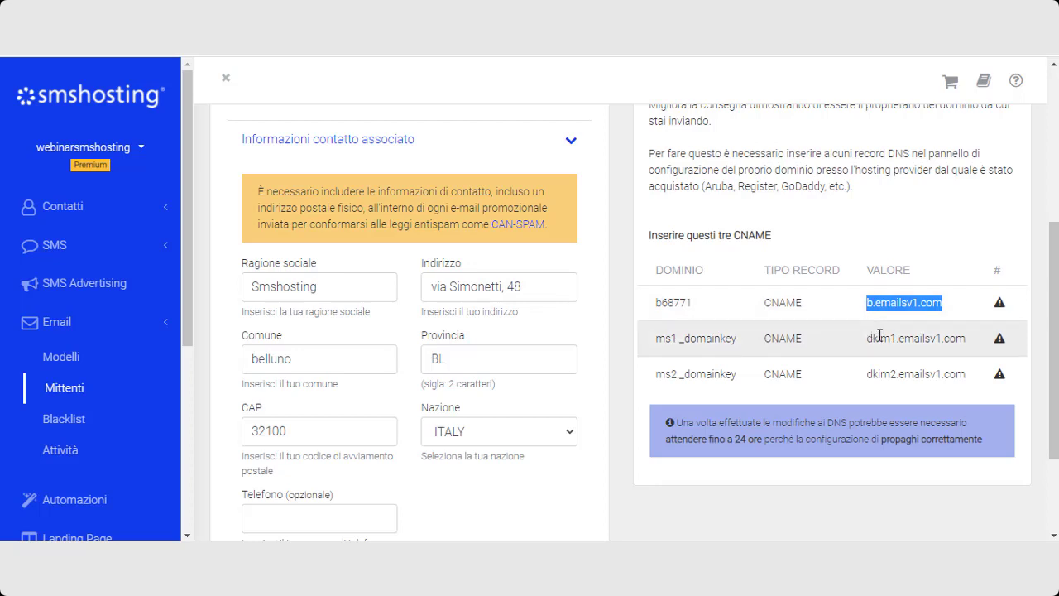
pyautogui.click(896, 383)
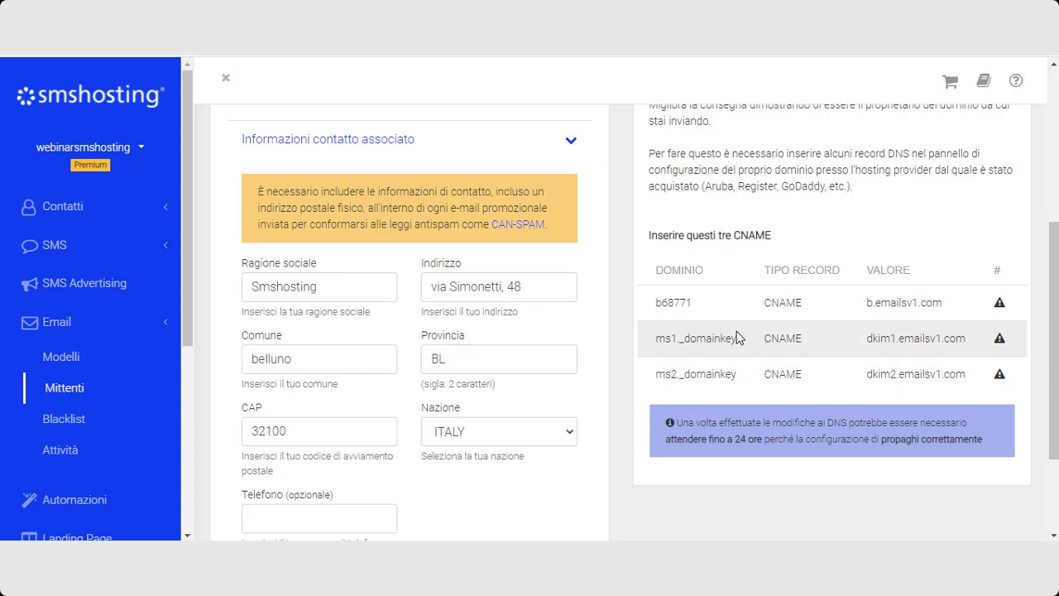
pyautogui.moveTo(737, 339); pyautogui.dragTo(655, 336)
pyautogui.hotkey('ctrl', 'c')
pyautogui.hotkey('alt', 'Tab')
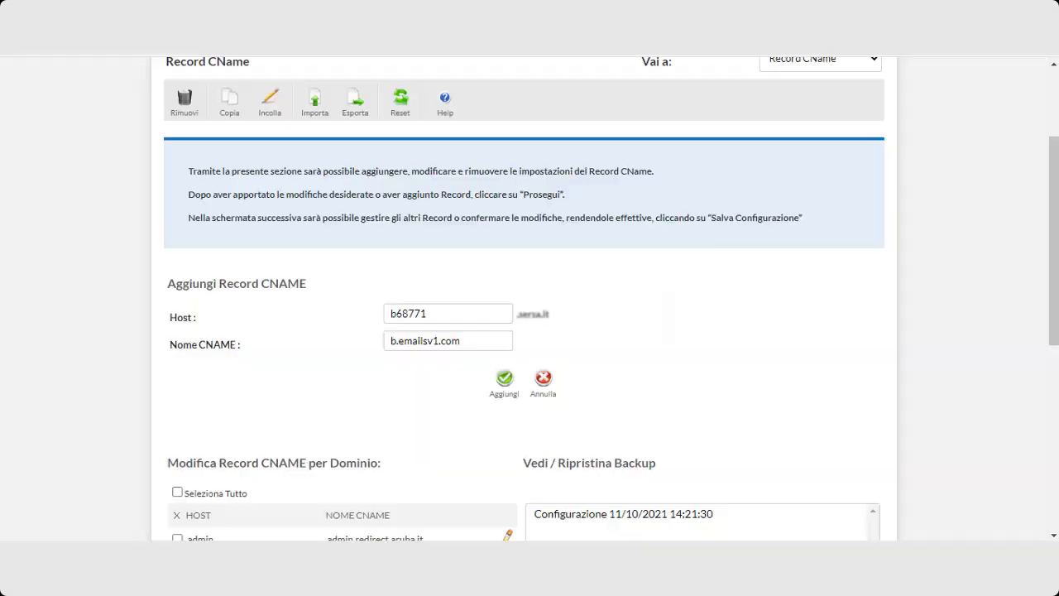
pyautogui.moveTo(427, 314); pyautogui.dragTo(386, 329)
pyautogui.hotkey('ctrl', 'v')
# Copy the second record's value from smshosting, set the CNAME name in Aruba to dkim1.emailsv1.com and add the record.
pyautogui.hotkey('alt', 'Tab')
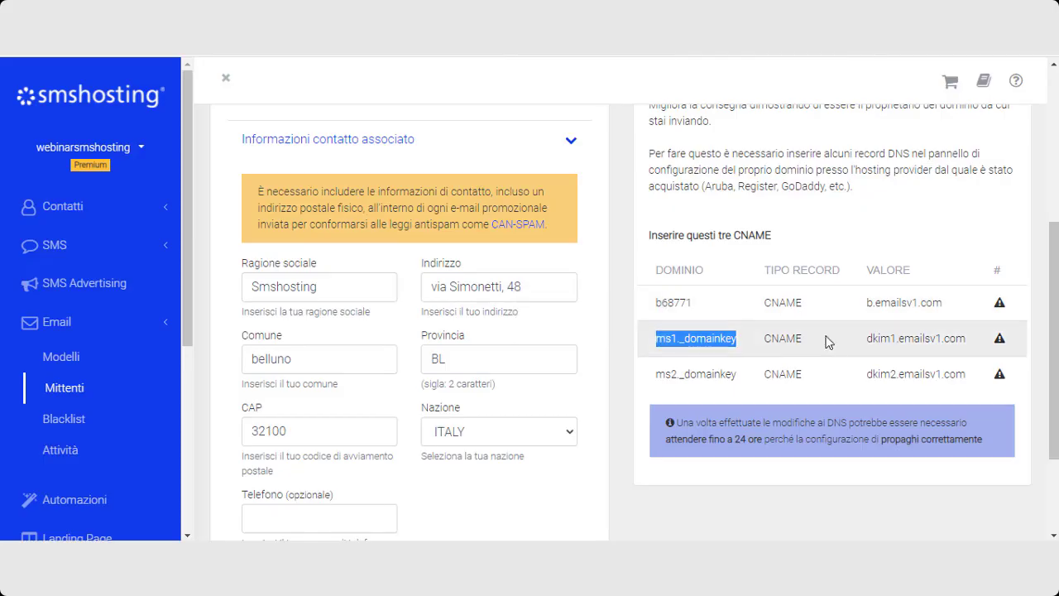
pyautogui.click(958, 338)
pyautogui.moveTo(955, 337); pyautogui.dragTo(857, 355)
pyautogui.hotkey('ctrl', 'c')
pyautogui.hotkey('alt', 'Tab')
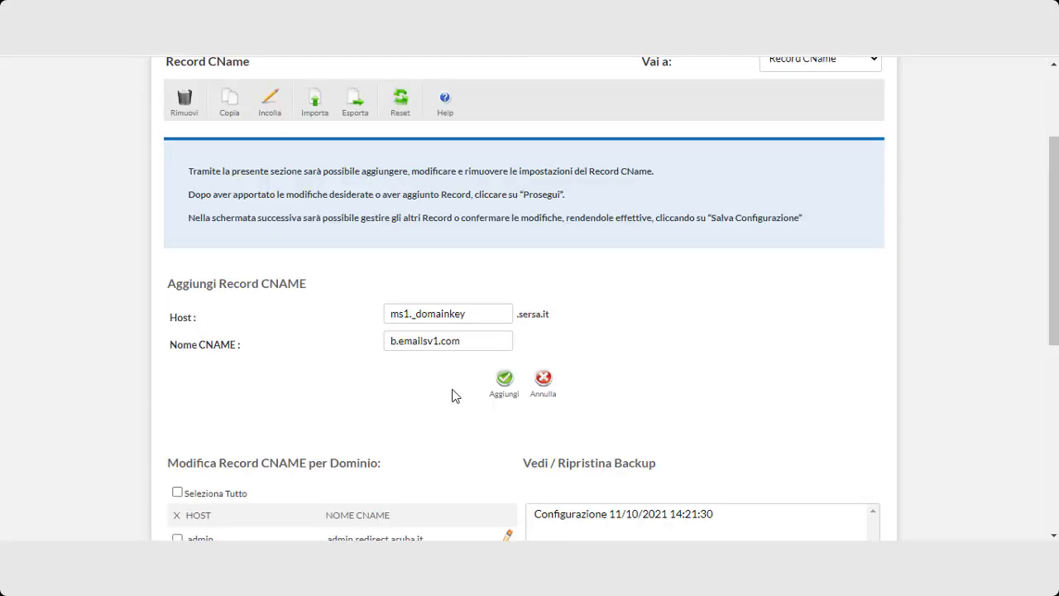
pyautogui.moveTo(476, 340); pyautogui.dragTo(374, 353)
pyautogui.hotkey('ctrl', 'v')
pyautogui.press('BackSpace')
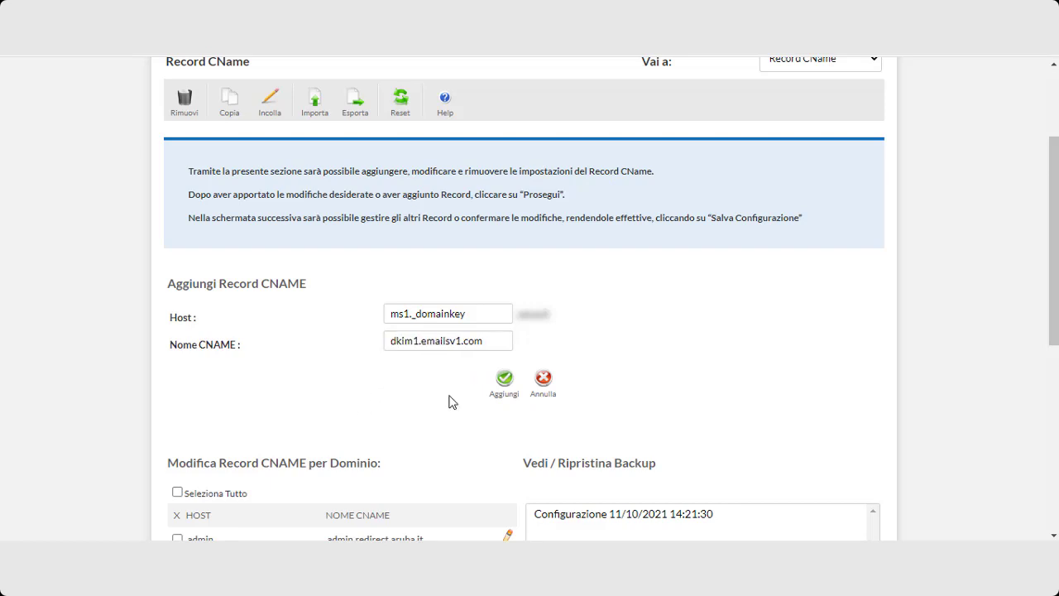
pyautogui.click(507, 381)
# Proceed from the CNAME record page and go to the configuration saving option at the end of the DNS management page.
pyautogui.scroll(-5, 626, 347)
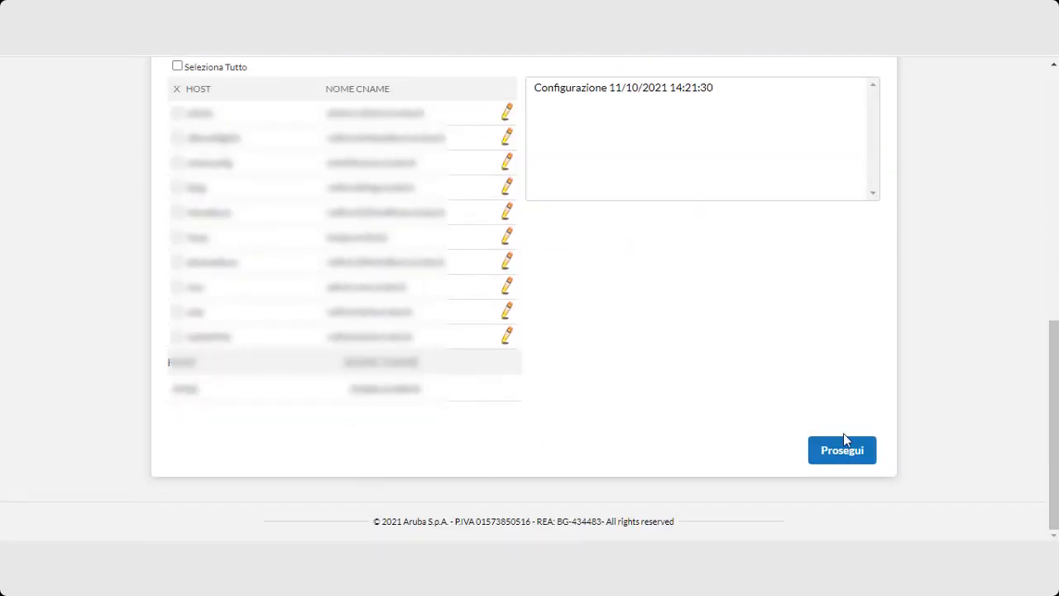
pyautogui.click(871, 454)
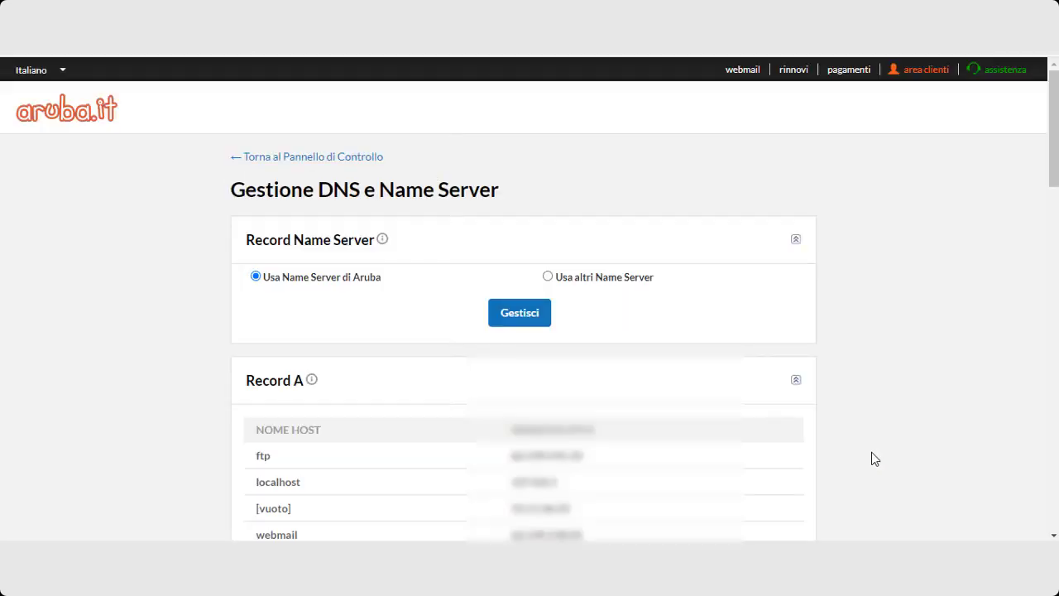
pyautogui.scroll(-15, 844, 457)
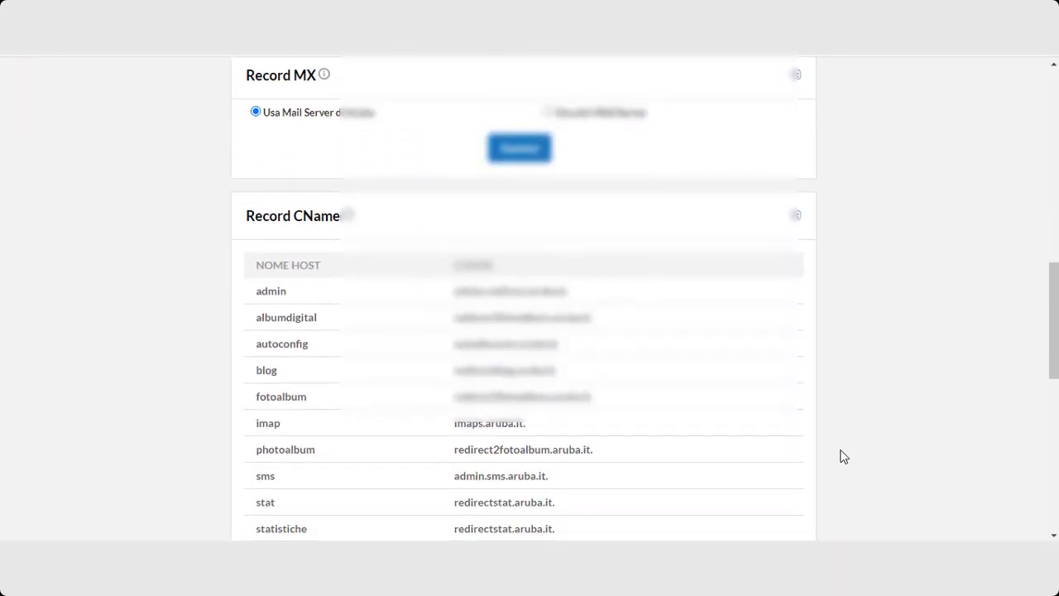
pyautogui.scroll(-5, 843, 457)
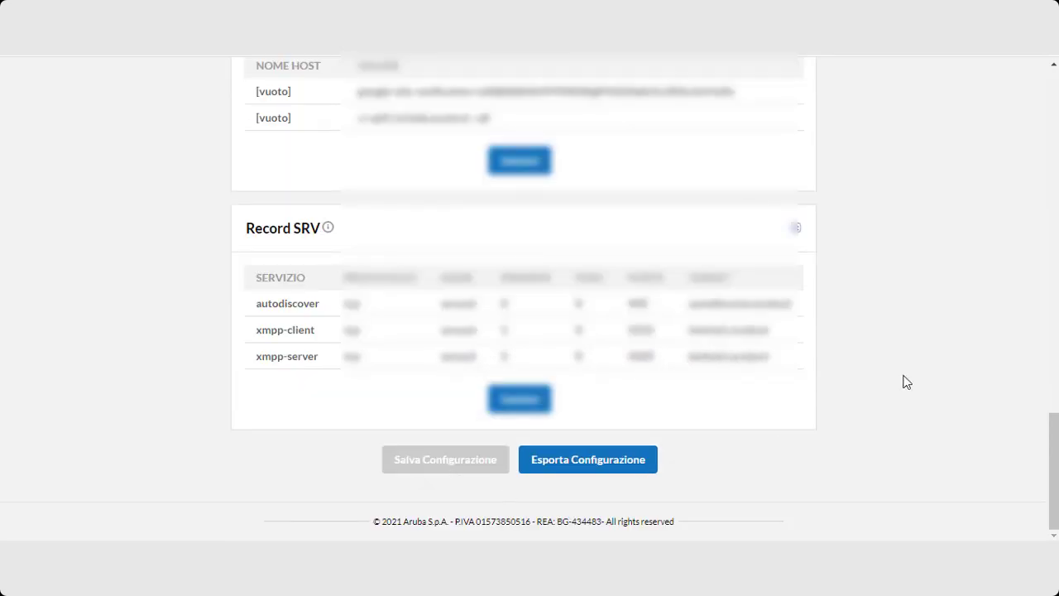
# Return to the smshosting sender page and review the CNAME list, the propagation notice and the DNS verification option.
pyautogui.click(680, 58)
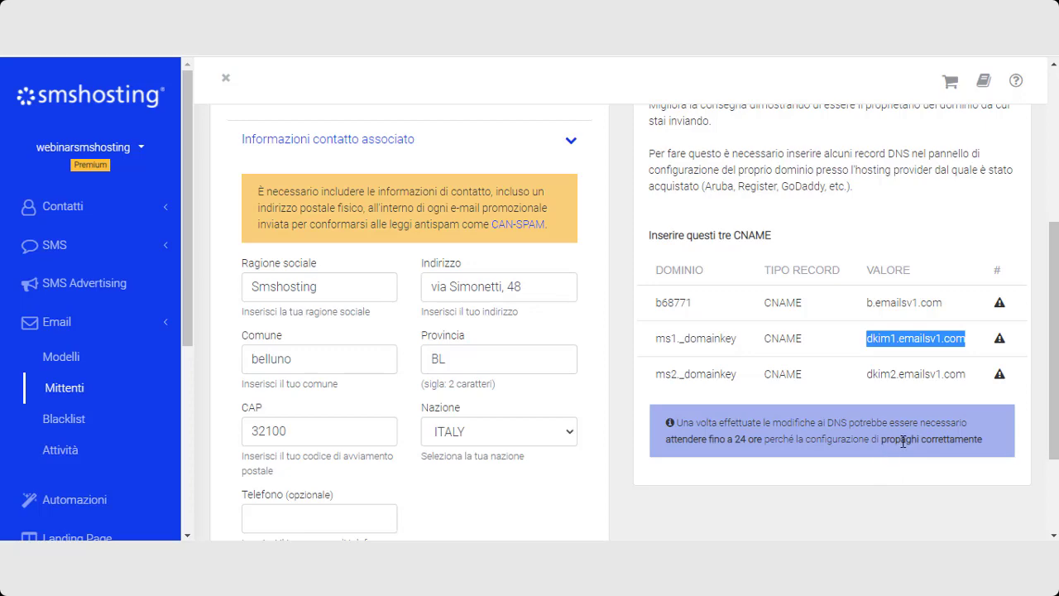
pyautogui.scroll(2, 902, 441)
pyautogui.scroll(-2, 926, 430)
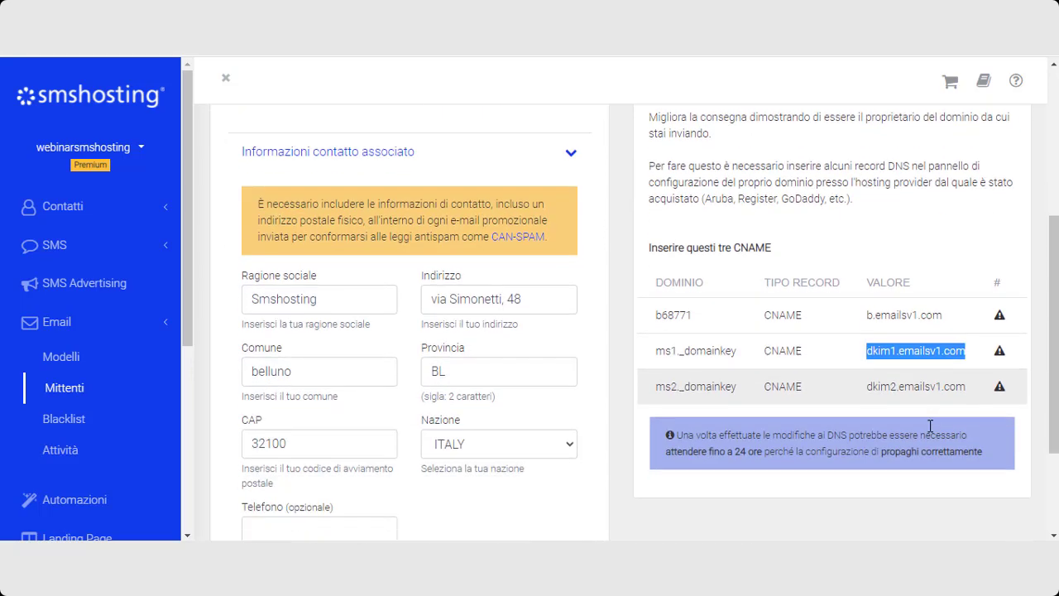
pyautogui.scroll(-1, 929, 425)
pyautogui.scroll(3, 960, 350)
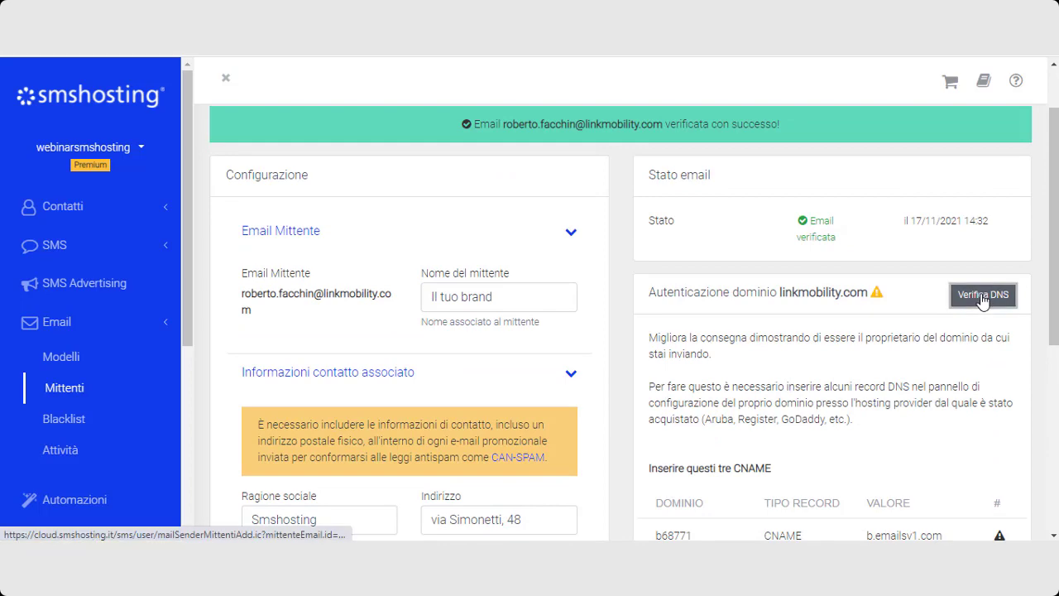
# Examine the smshosting.it sender's domain authentication and the verification status of its three CNAME records.
pyautogui.scroll(-3, 994, 335)
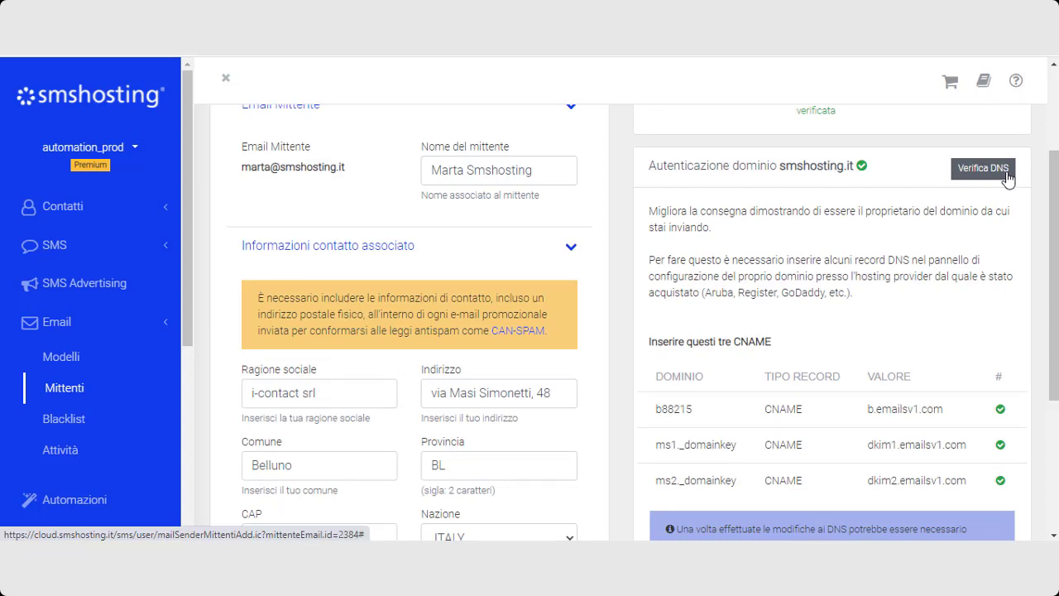
pyautogui.scroll(-2, 1013, 195)
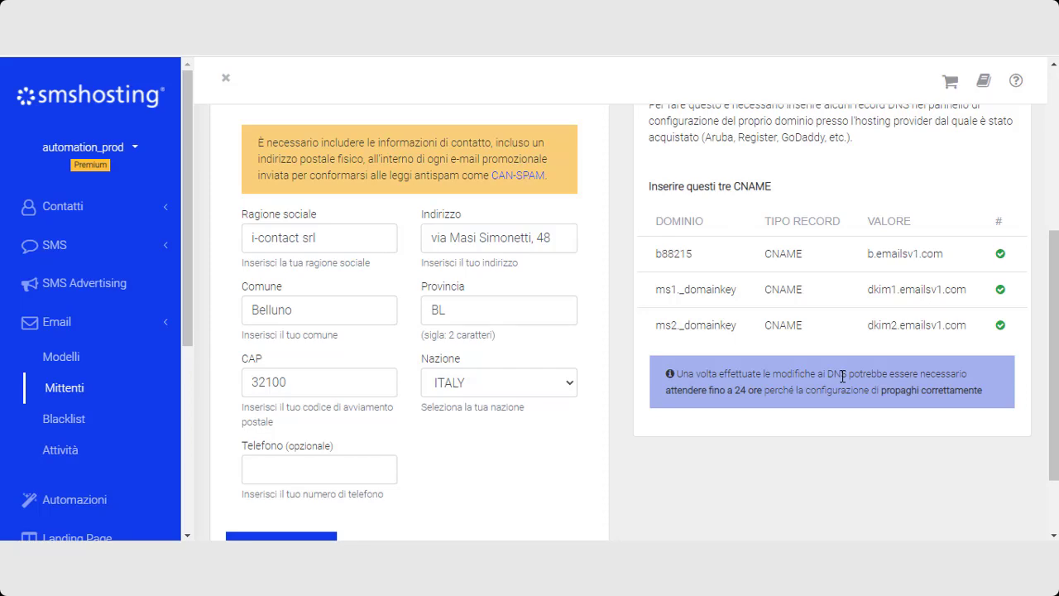
pyautogui.scroll(4, 842, 374)
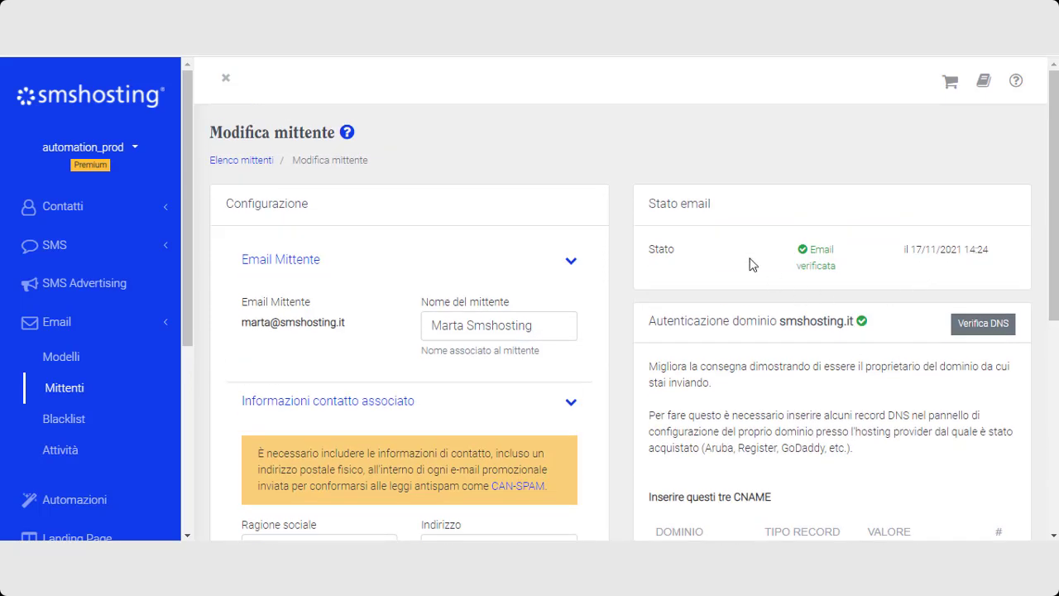
# Leave the sender's settings, open the email campaign list and start a new email campaign.
pyautogui.scroll(-2, 885, 263)
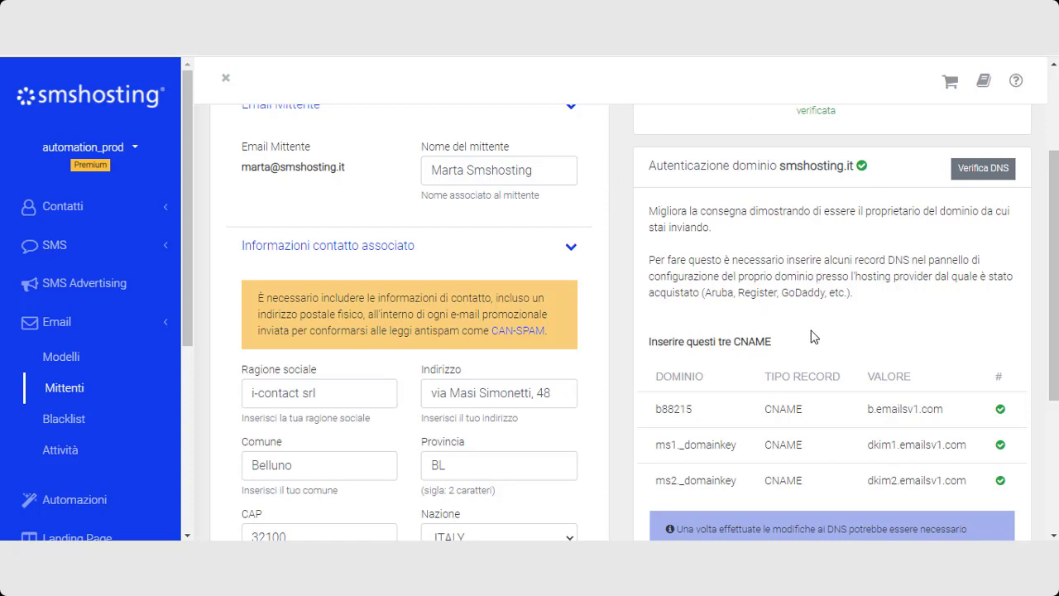
pyautogui.scroll(-3, 855, 287)
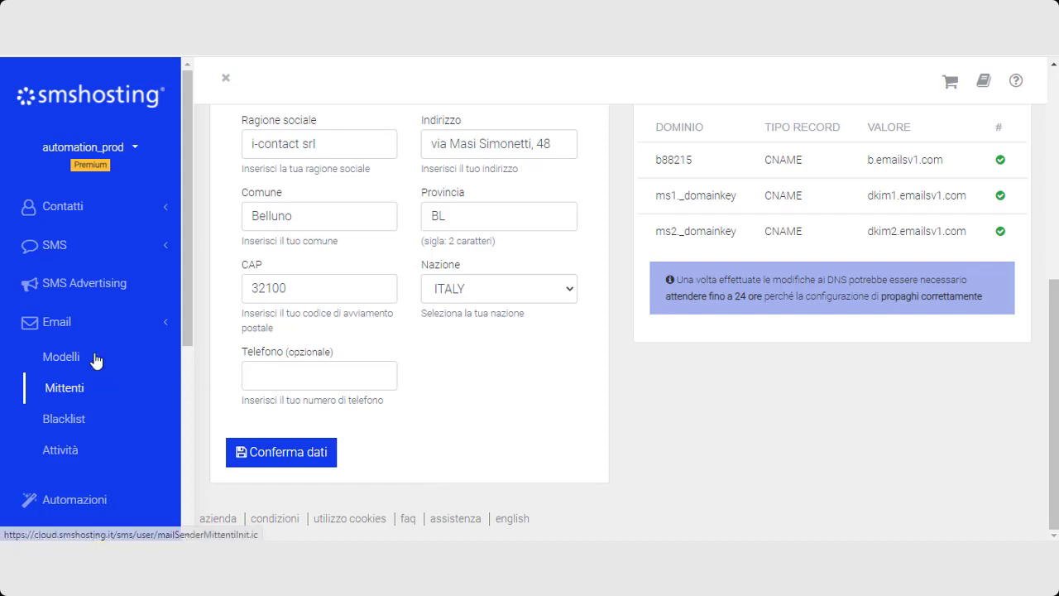
pyautogui.click(62, 328)
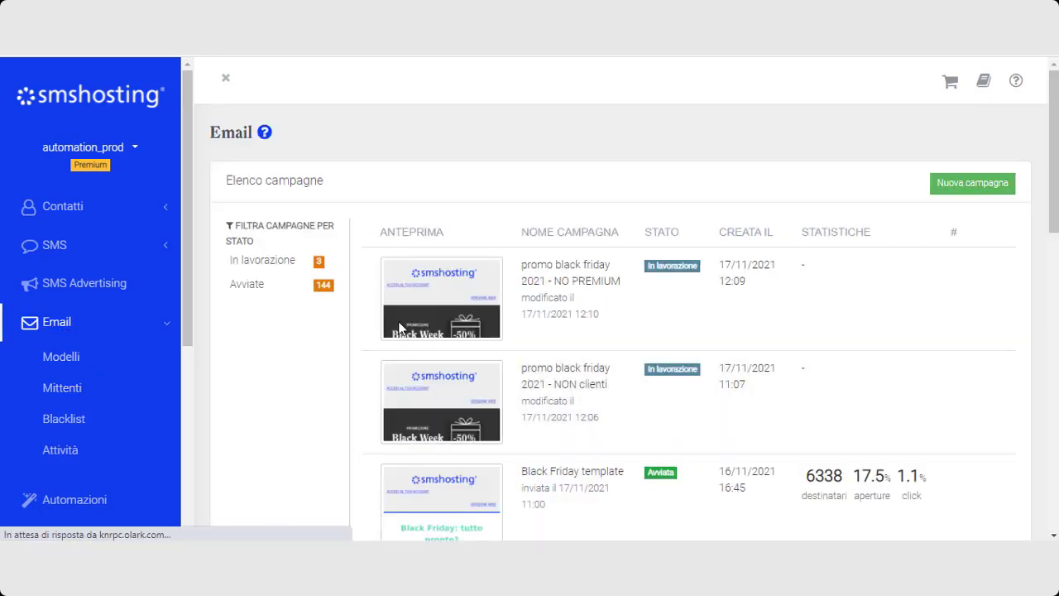
pyautogui.click(940, 190)
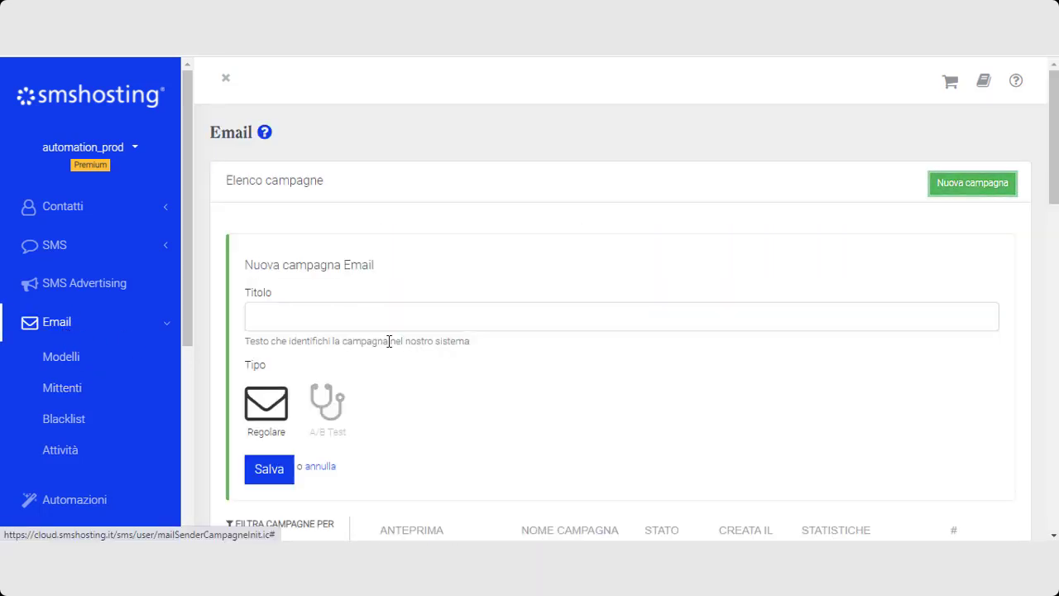
pyautogui.click(339, 426)
# Go to the campaign's sender section and check which sender email addresses can be selected.
pyautogui.scroll(-15, 603, 378)
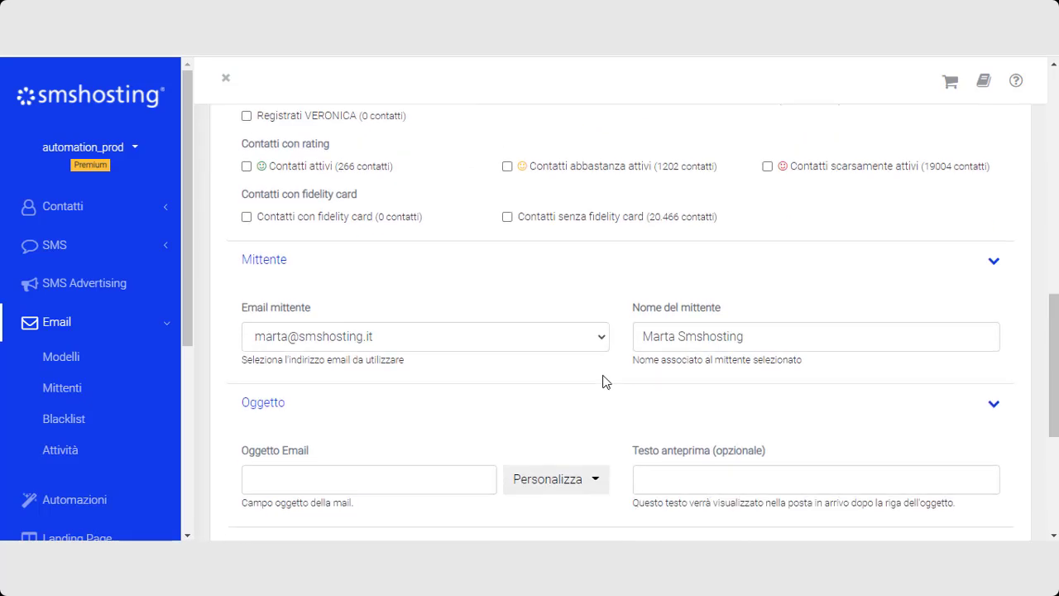
pyautogui.scroll(1, 617, 327)
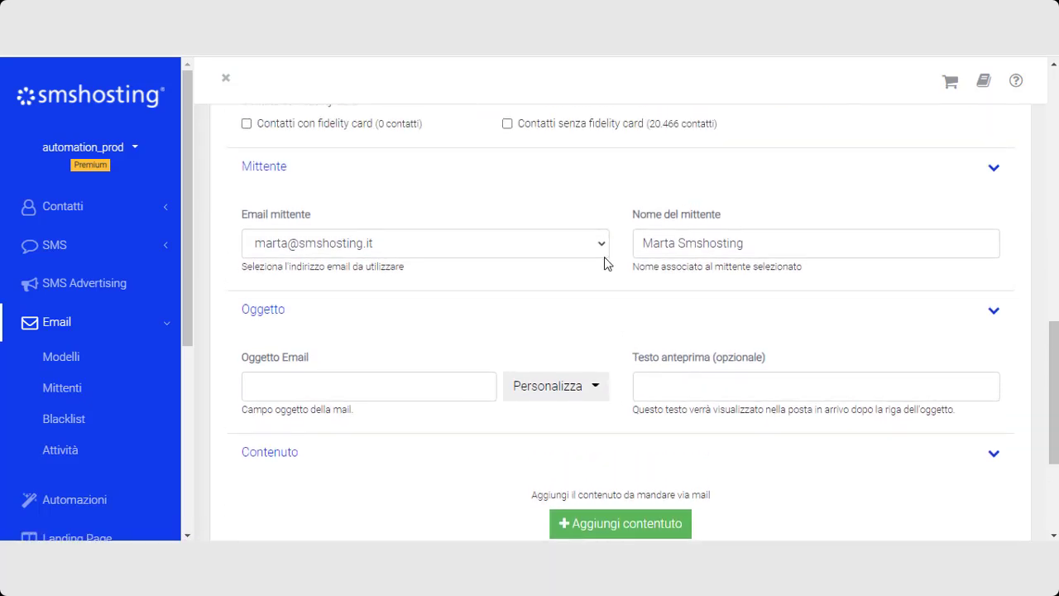
pyautogui.click(604, 251)
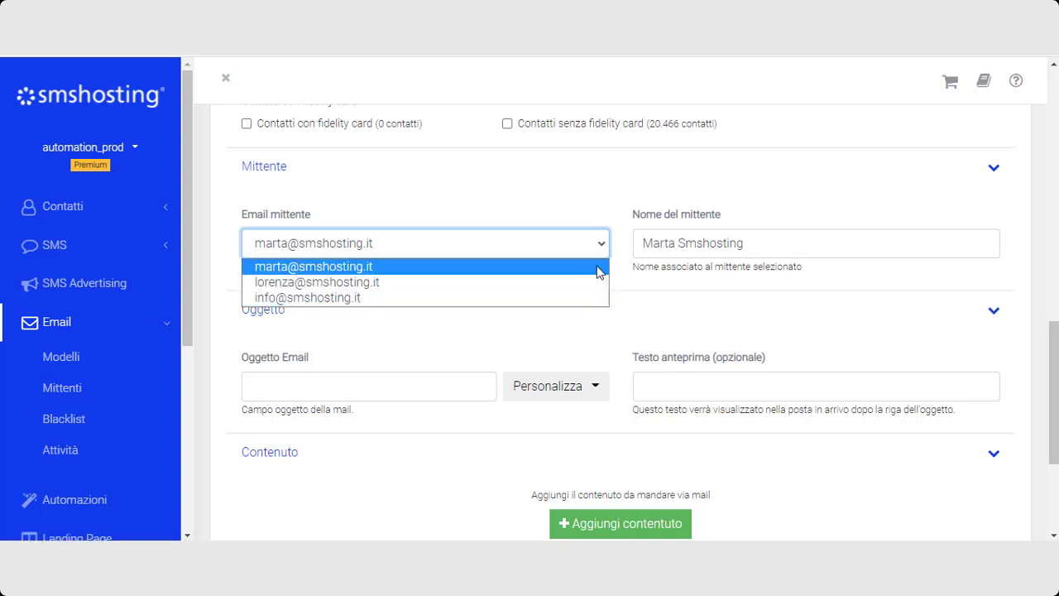
pyautogui.click(659, 297)
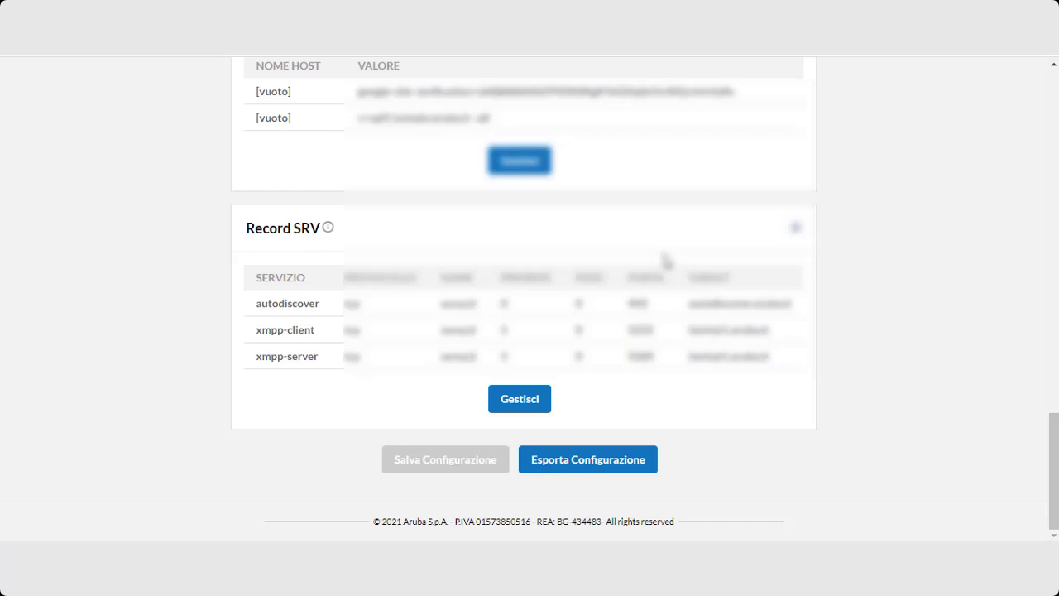
# Switch to Aruba's DNS and name server management page and review its record sections through the CNAME records.
pyautogui.scroll(4, 668, 265)
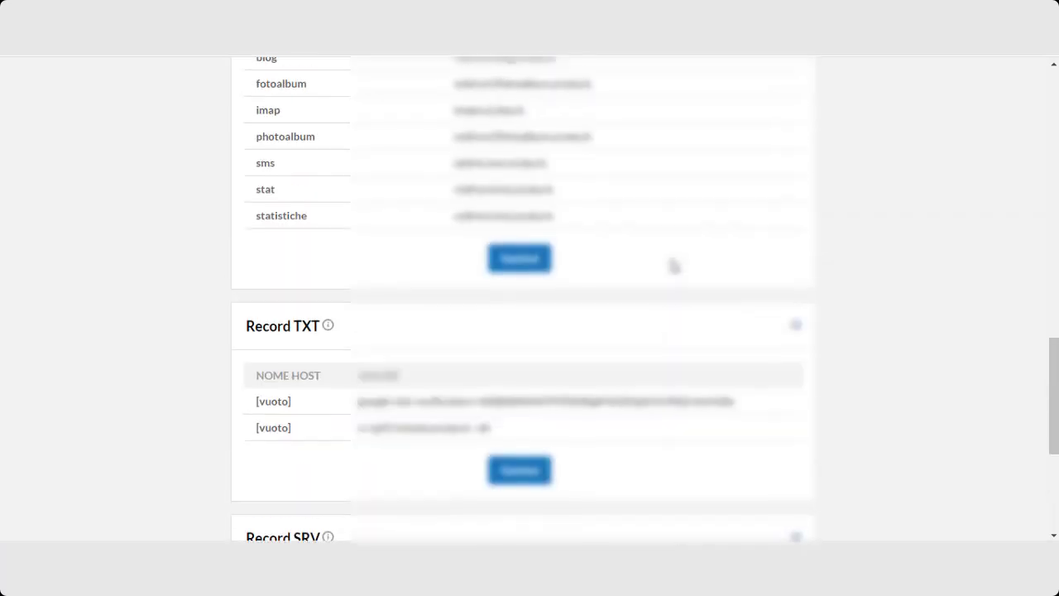
pyautogui.scroll(20, 744, 220)
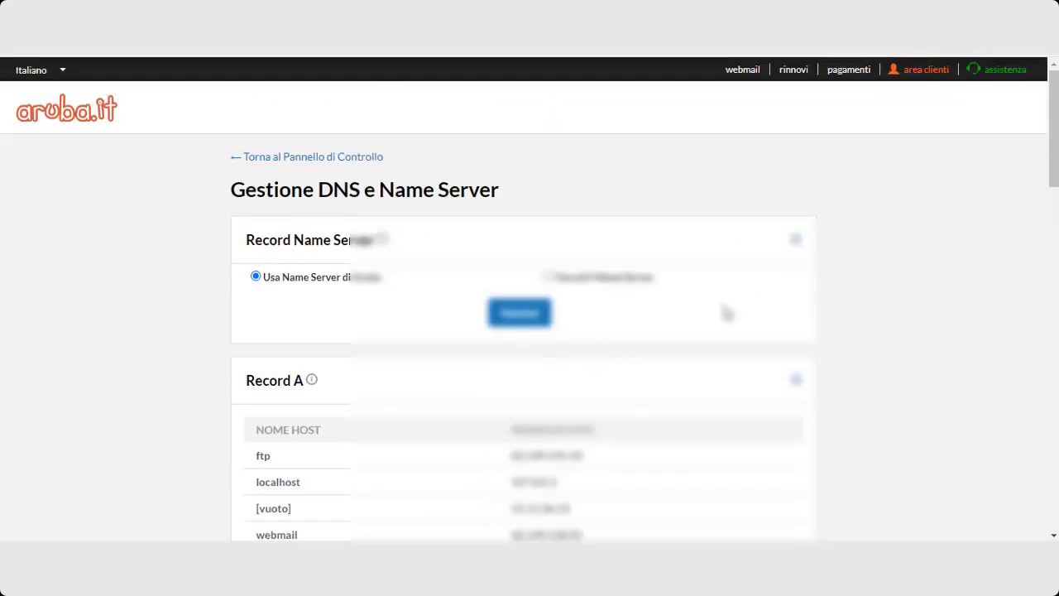
pyautogui.scroll(-4, 733, 355)
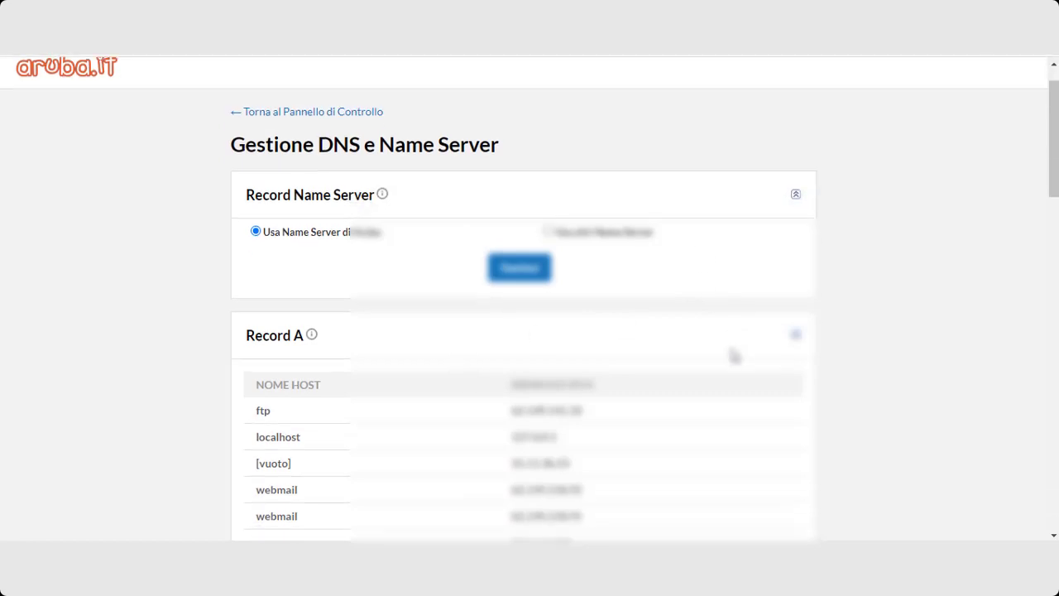
pyautogui.scroll(-6, 733, 354)
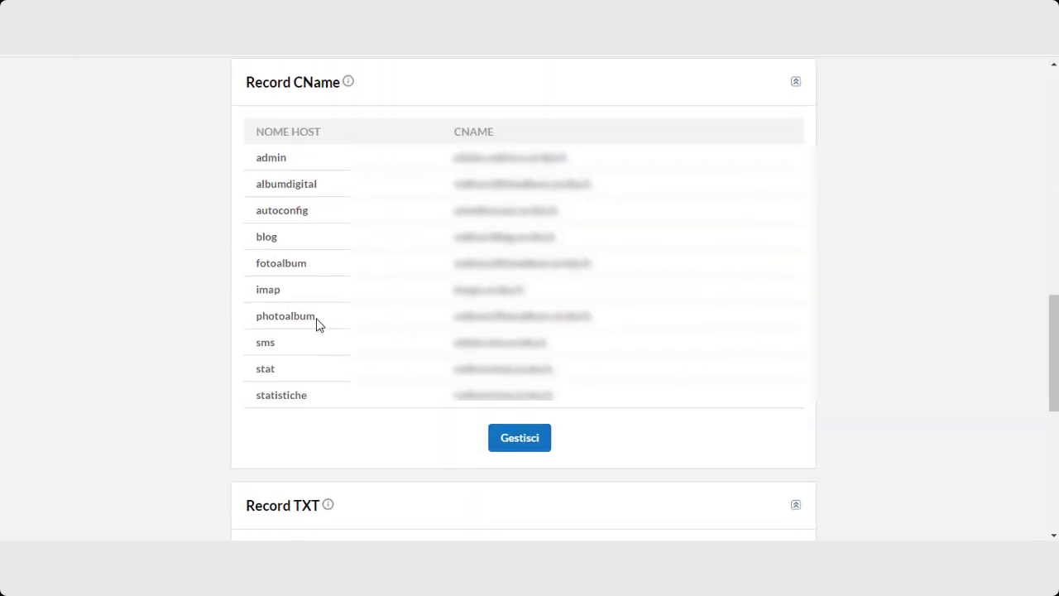